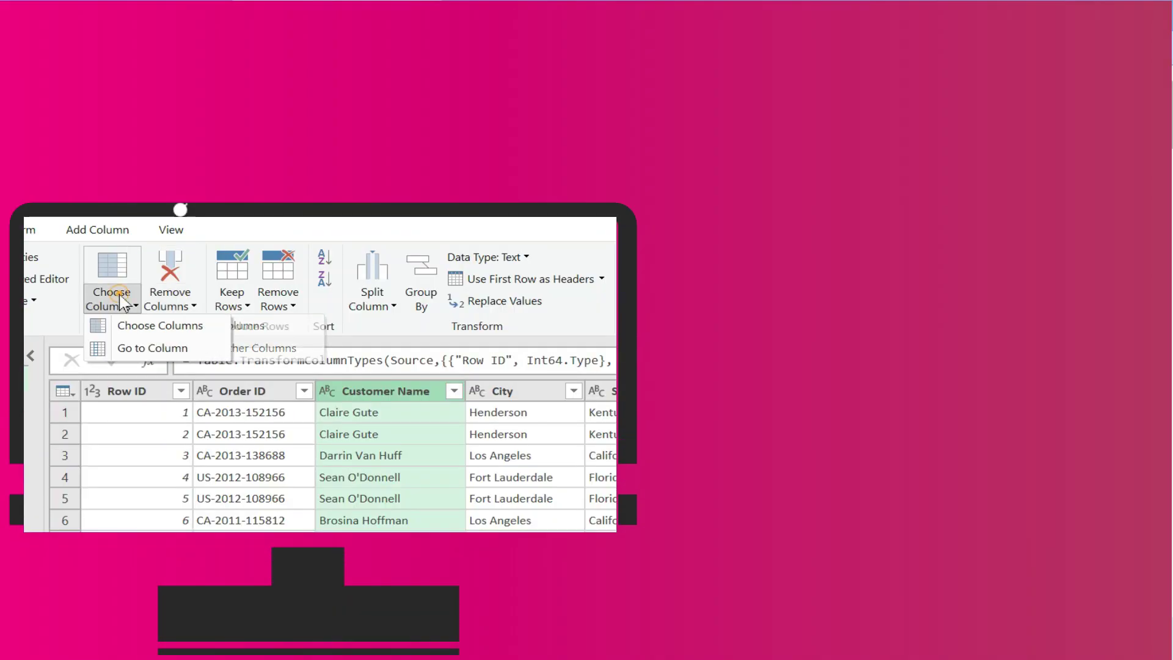
Convert the orders range $A$1:$M$9995 to a table with headers and load it as Table1 into Power Query.
{"action": "left_click", "coordinate": [182, 305]}
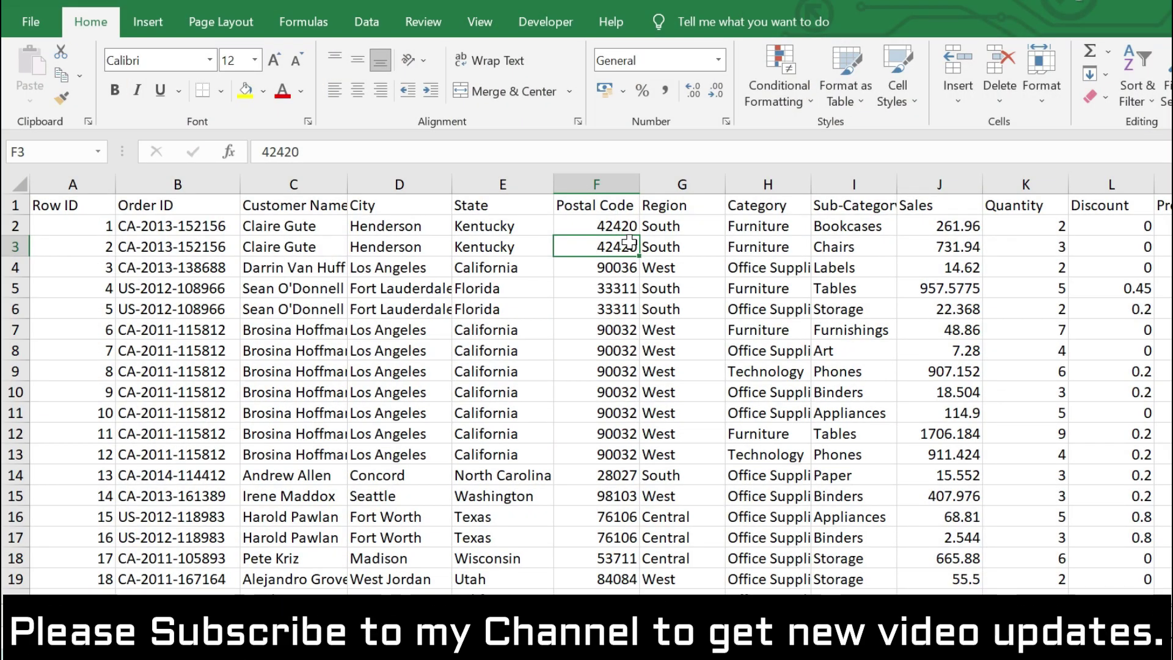
{"action": "left_click", "coordinate": [489, 227]}
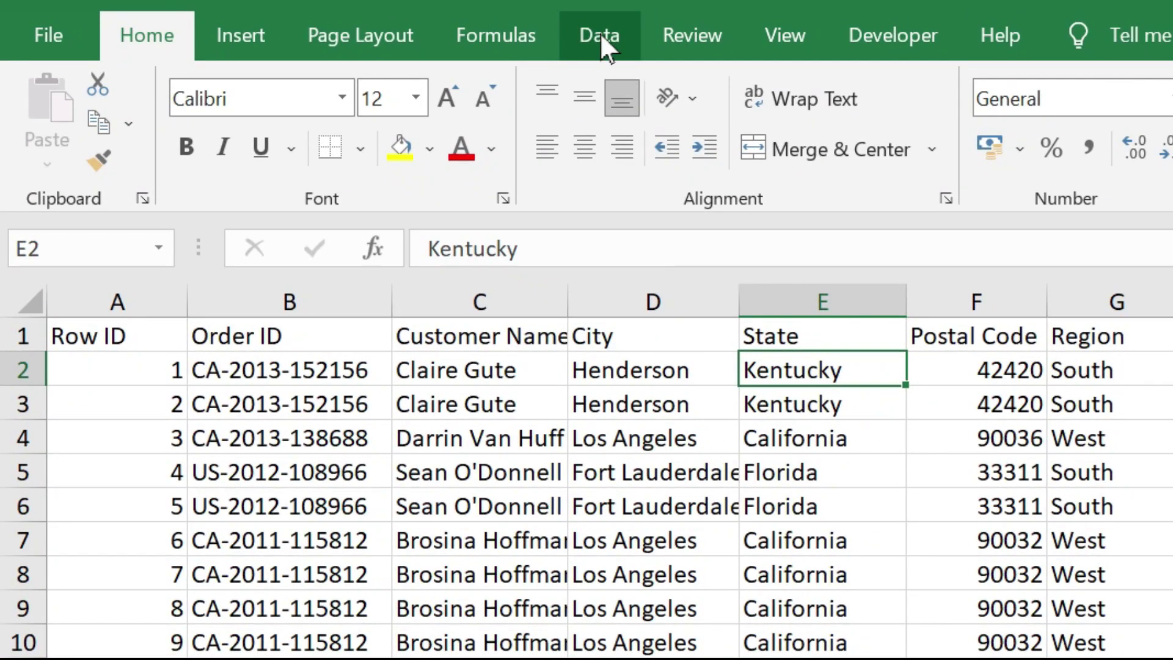
{"action": "left_click", "coordinate": [367, 20]}
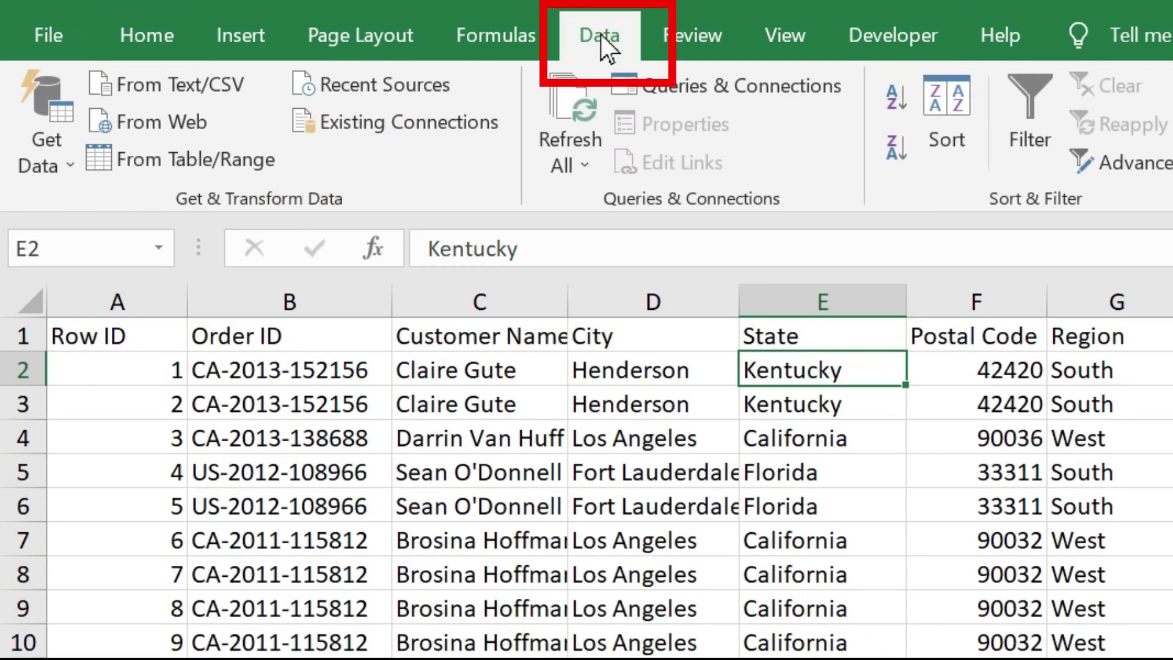
{"action": "left_click", "coordinate": [191, 160]}
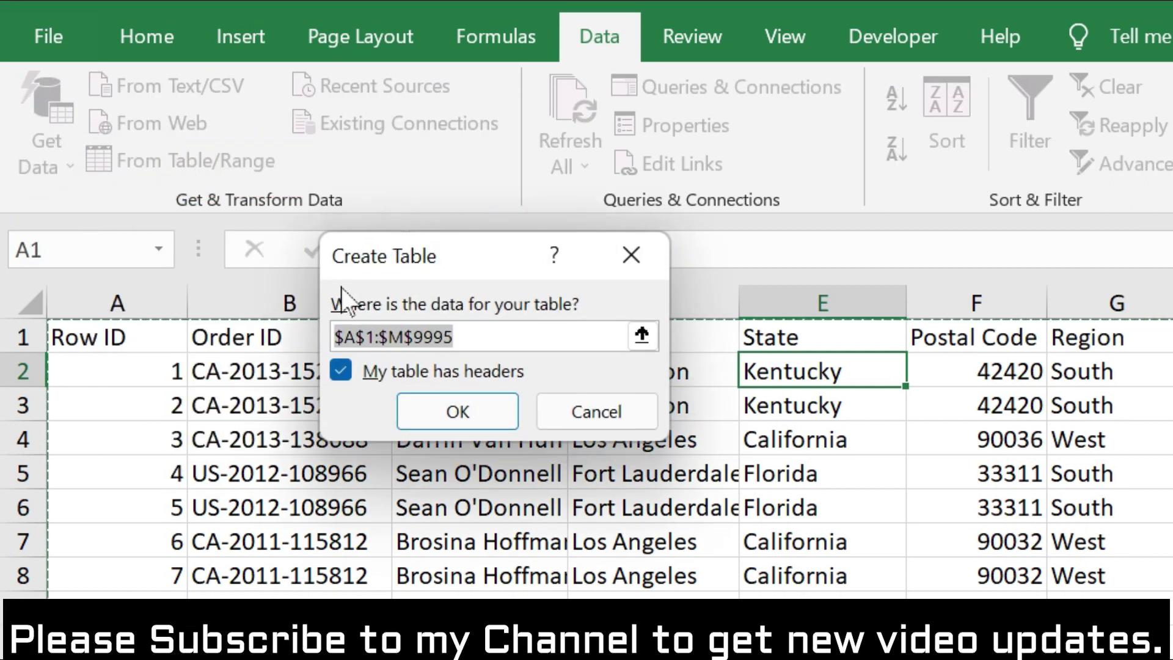
{"action": "left_click", "coordinate": [445, 422]}
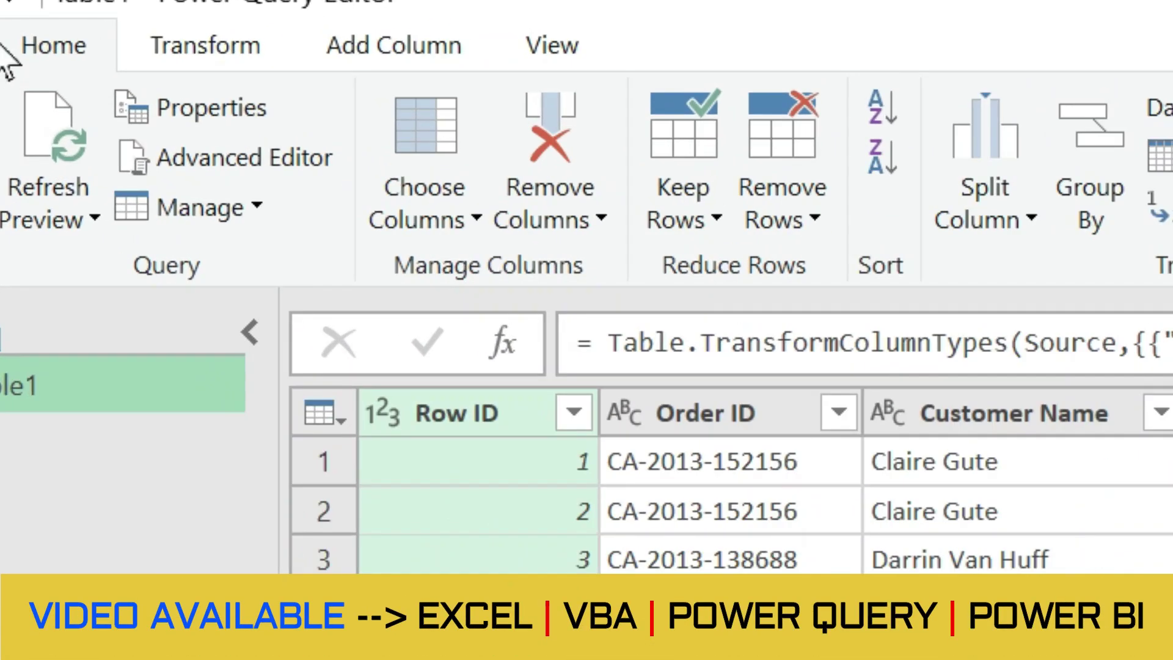
{"action": "left_click", "coordinate": [20, 27]}
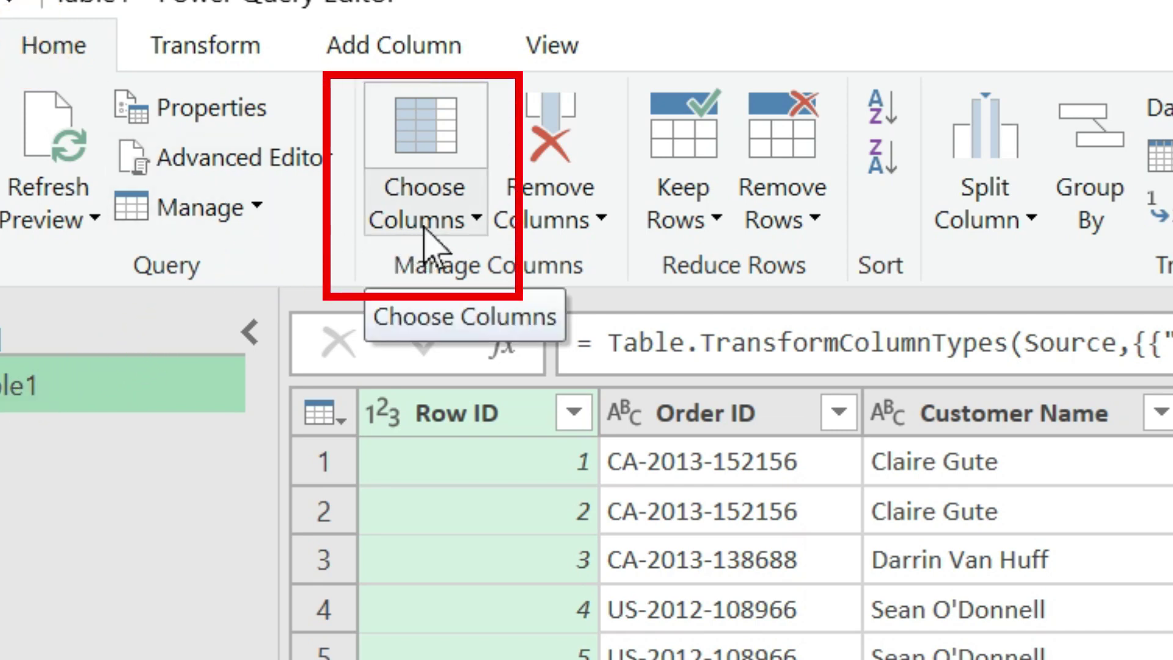
{"action": "left_click", "coordinate": [426, 228]}
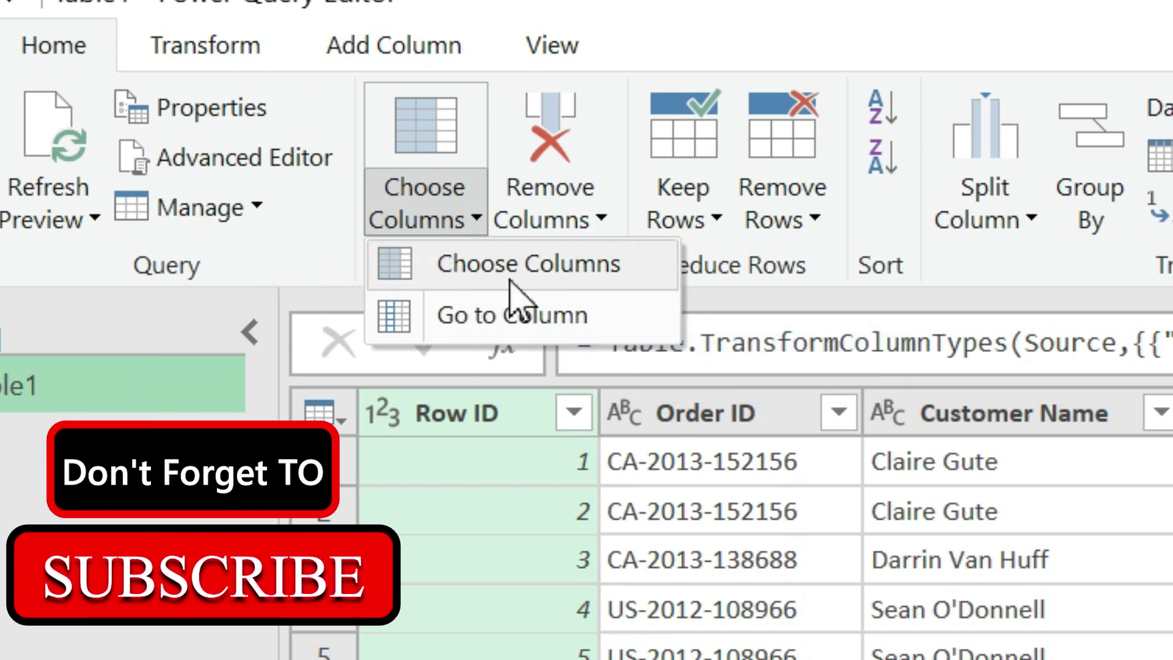
{"action": "left_click", "coordinate": [510, 282]}
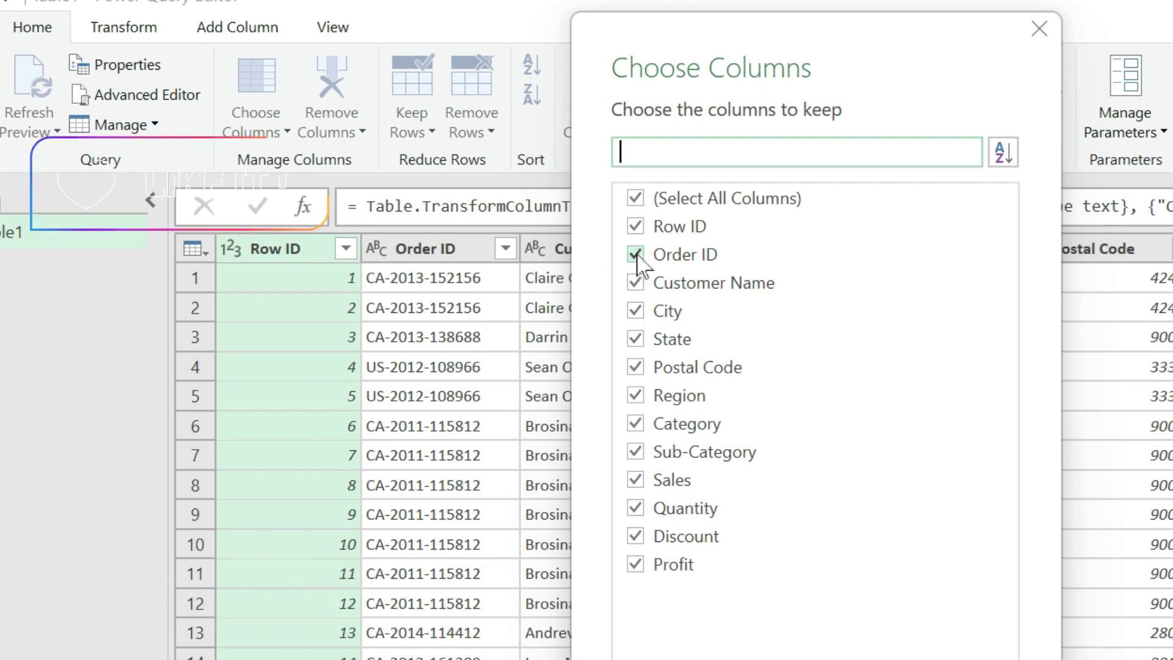
{"action": "left_click", "coordinate": [635, 226]}
{"action": "left_click", "coordinate": [636, 257]}
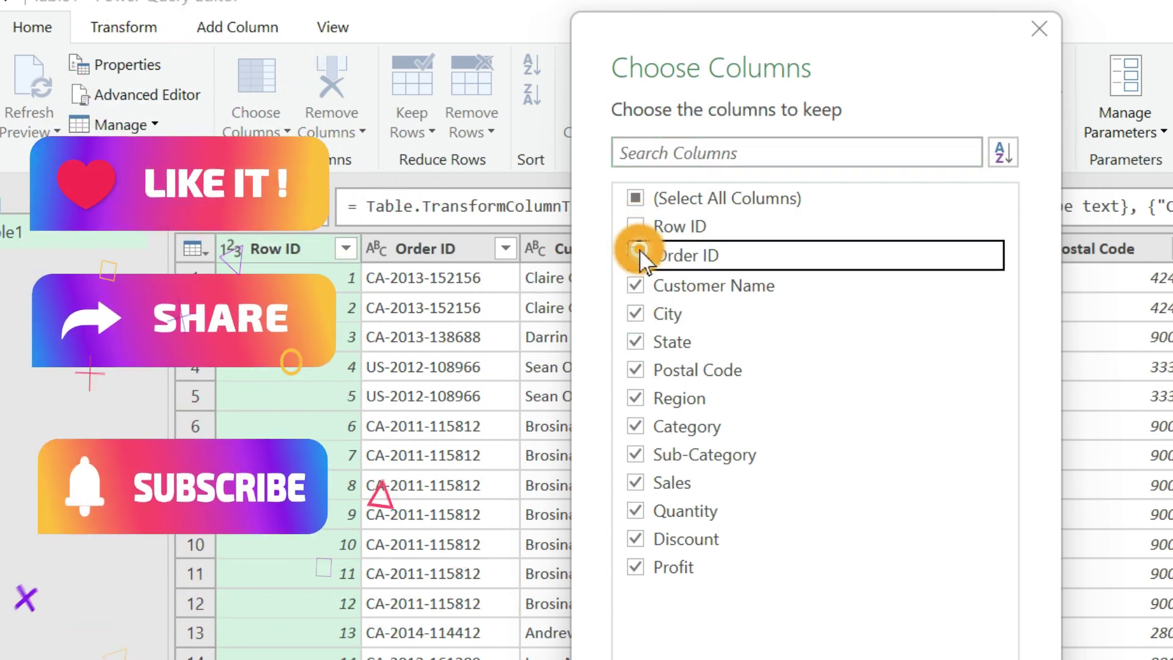
{"action": "left_click", "coordinate": [636, 283]}
{"action": "left_click", "coordinate": [636, 311]}
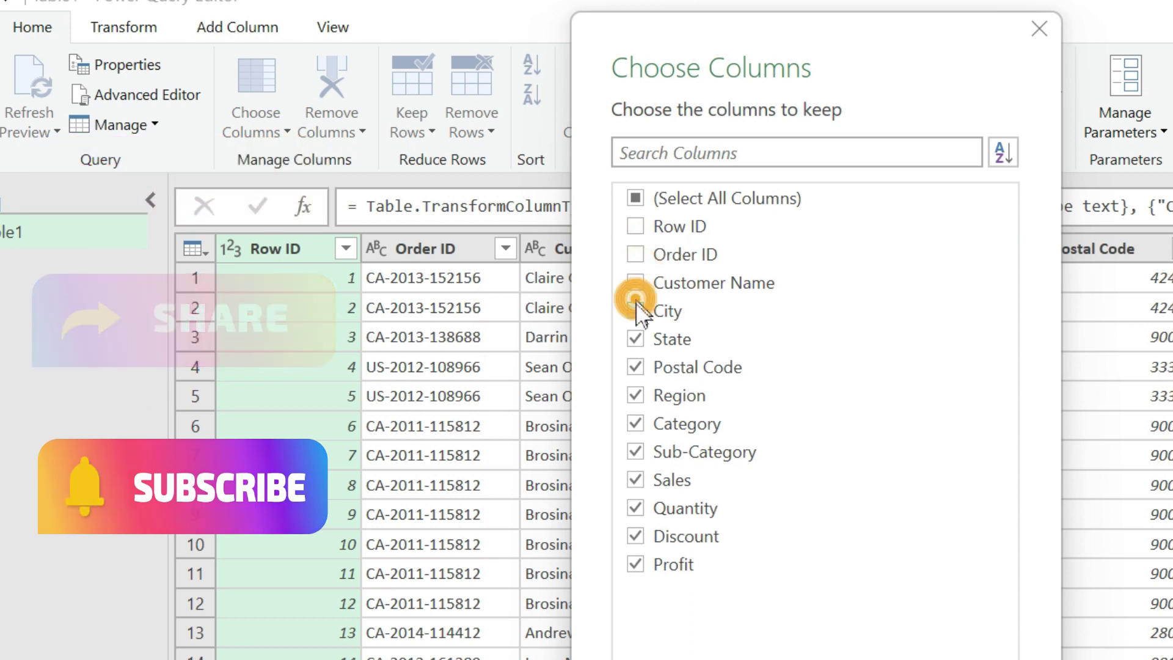
{"action": "left_click", "coordinate": [637, 368]}
{"action": "left_click", "coordinate": [636, 340]}
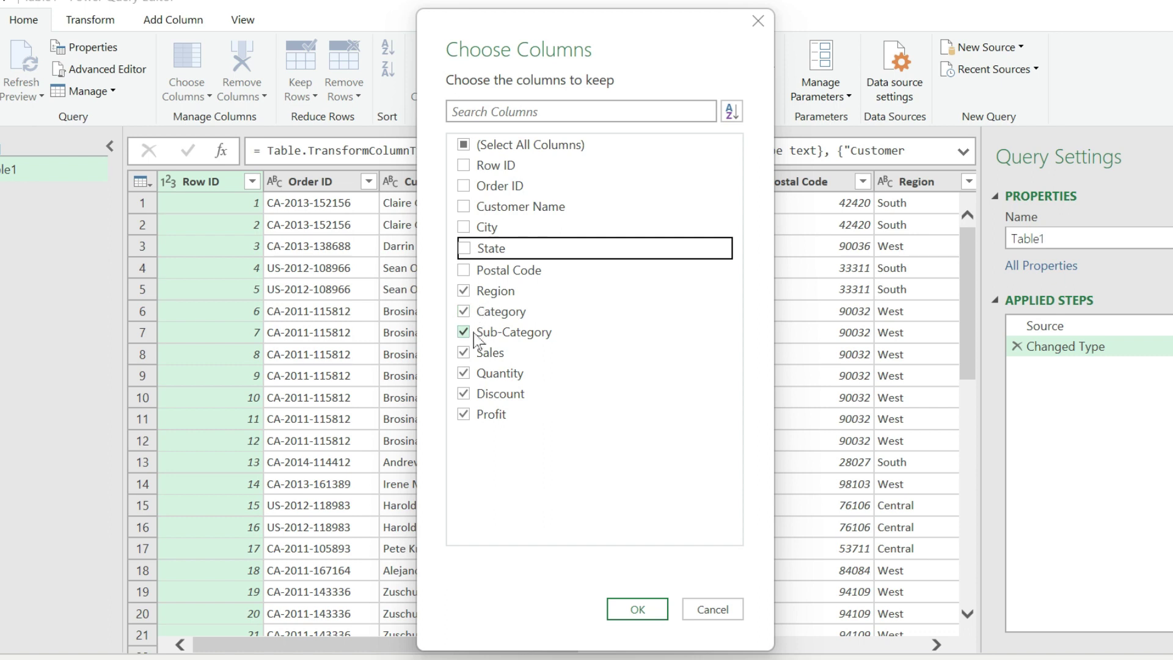
{"action": "left_click", "coordinate": [636, 609]}
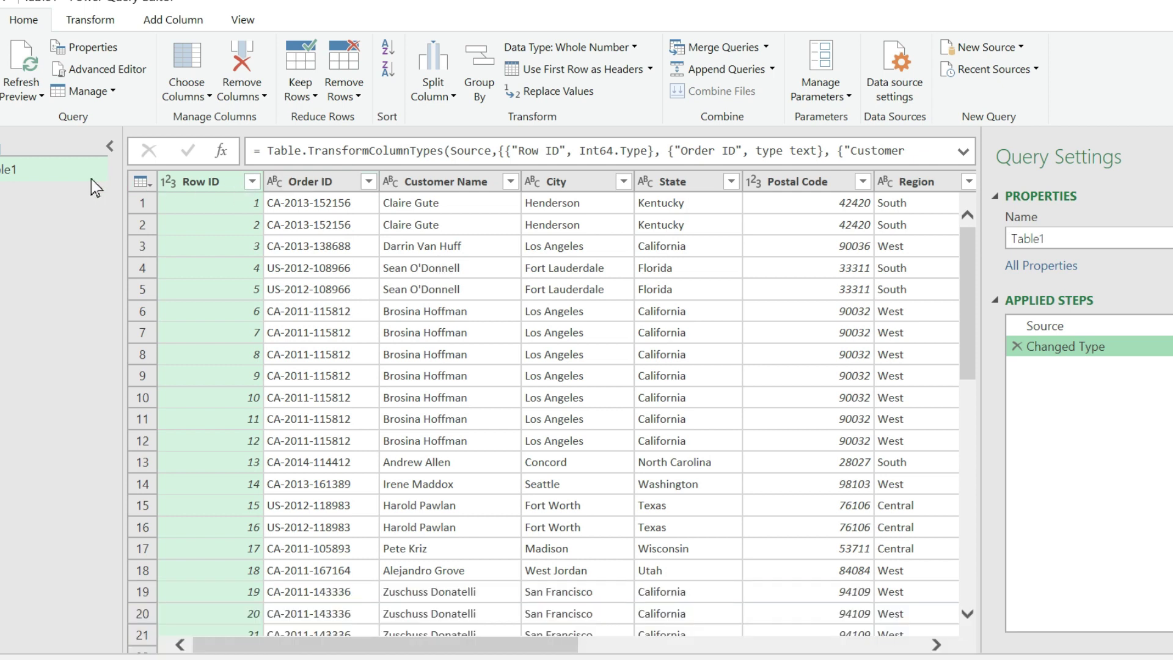
{"action": "left_click", "coordinate": [188, 179]}
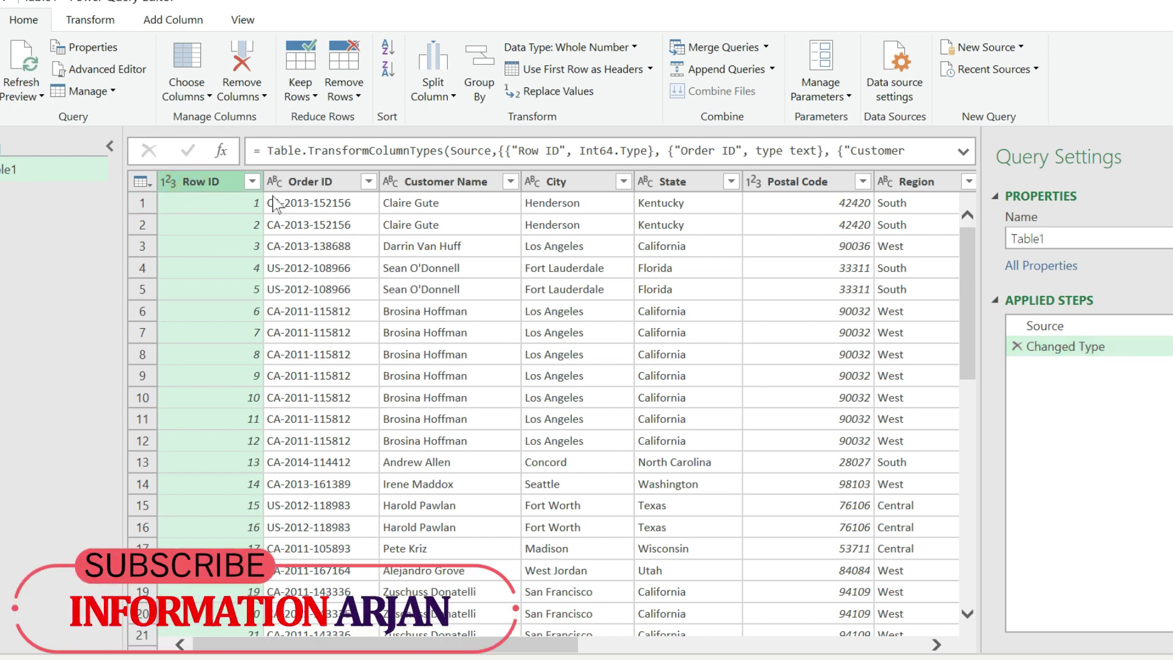
{"action": "left_click", "coordinate": [327, 181], "text": "ctrl"}
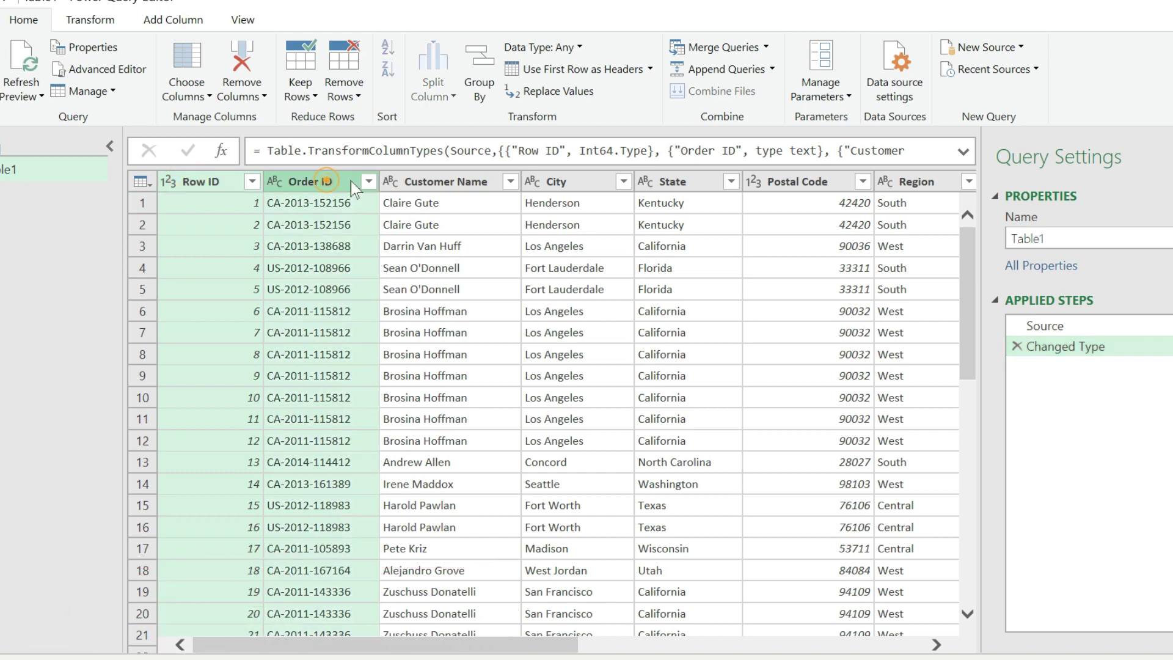
{"action": "left_click", "coordinate": [433, 181], "text": "ctrl"}
{"action": "left_click", "coordinate": [559, 181], "text": "ctrl"}
{"action": "left_click", "coordinate": [672, 181], "text": "ctrl"}
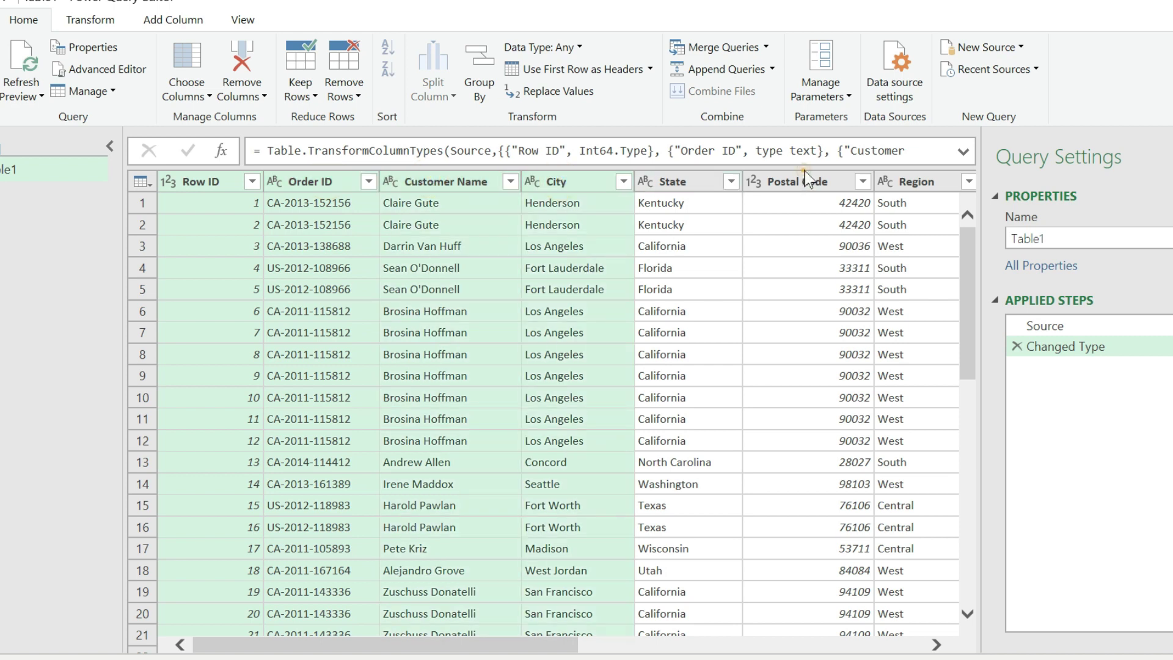
{"action": "left_click", "coordinate": [792, 184], "text": "ctrl"}
{"action": "left_click", "coordinate": [916, 182], "text": "ctrl"}
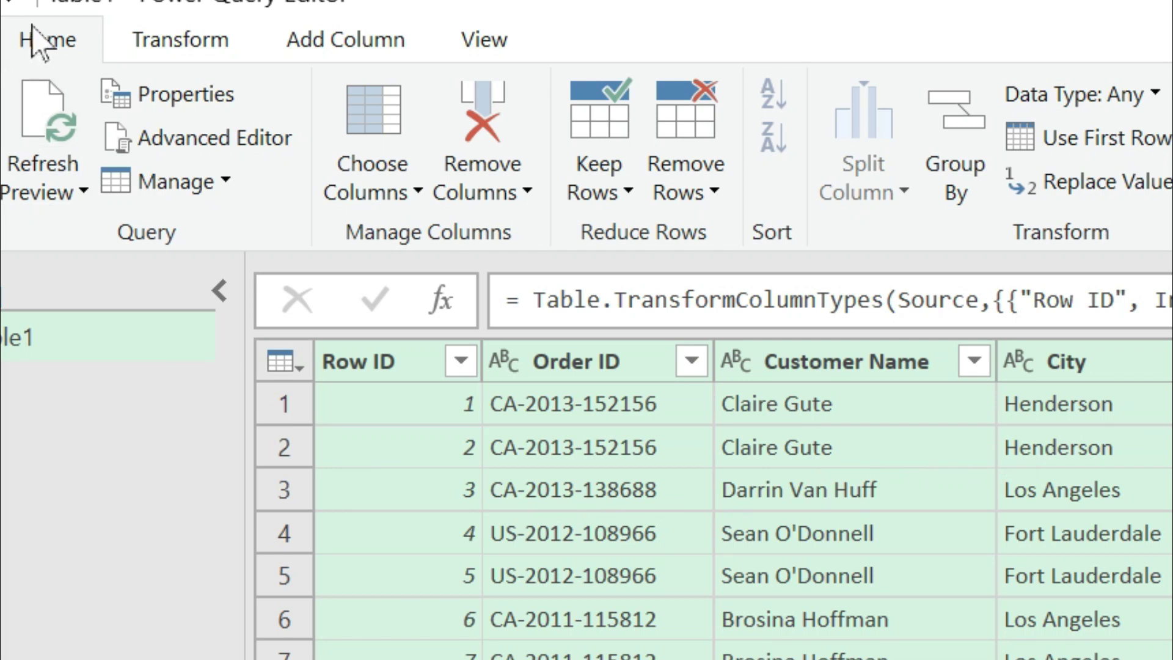
{"action": "left_click", "coordinate": [496, 201]}
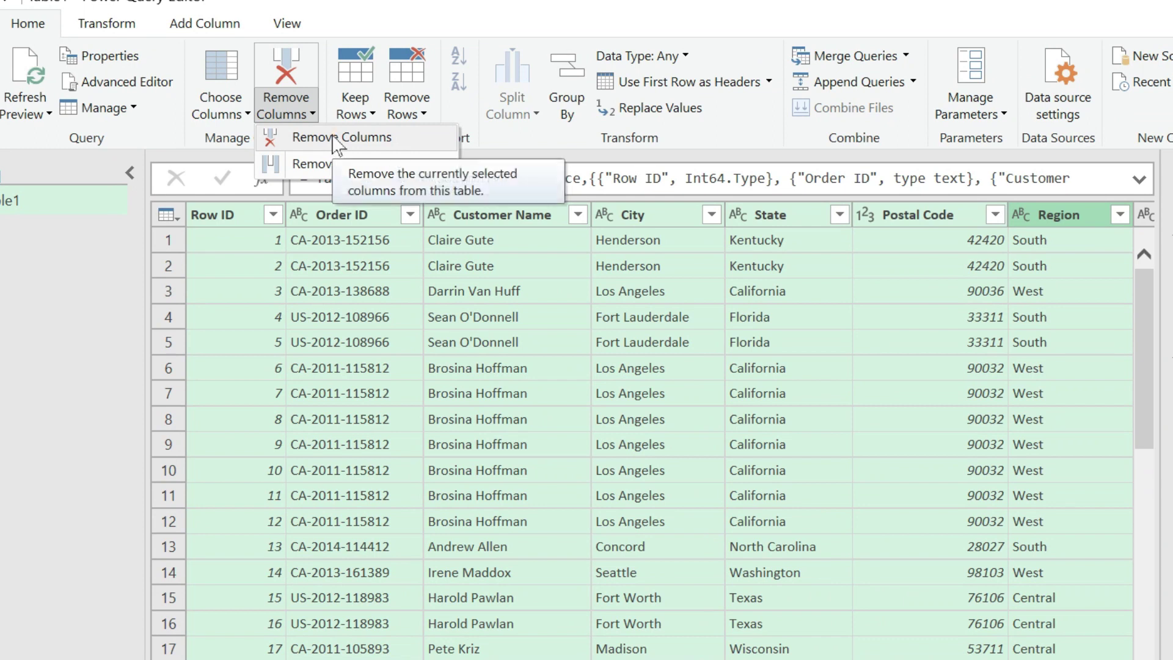
{"action": "left_click", "coordinate": [335, 139]}
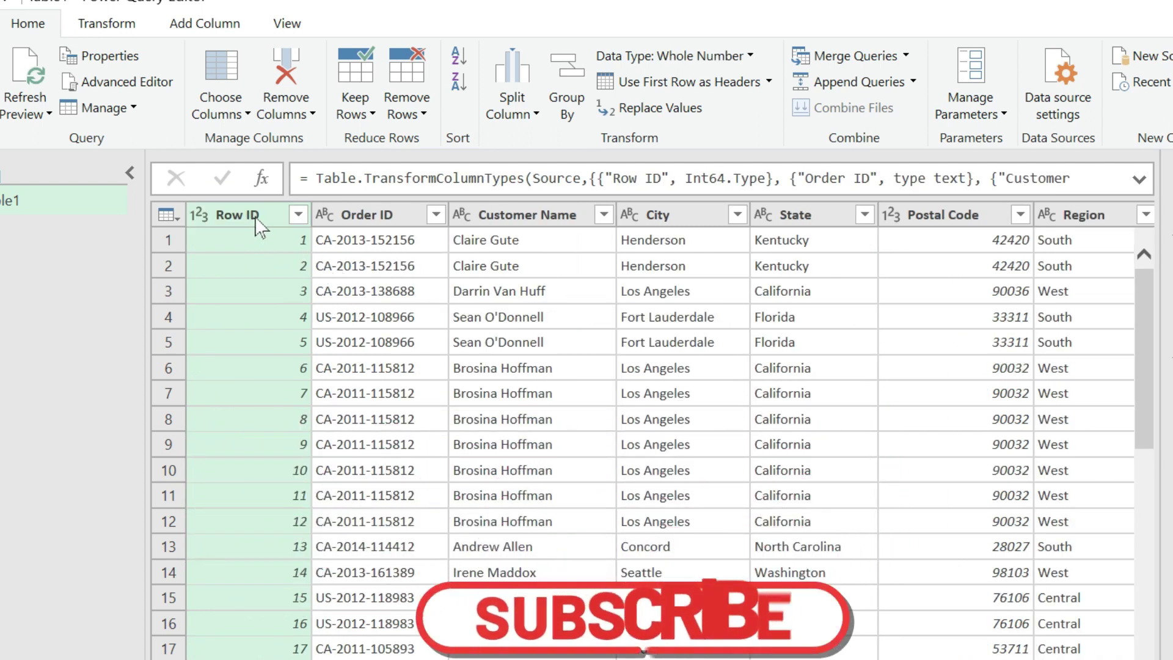
{"action": "left_click", "coordinate": [367, 214], "text": "ctrl"}
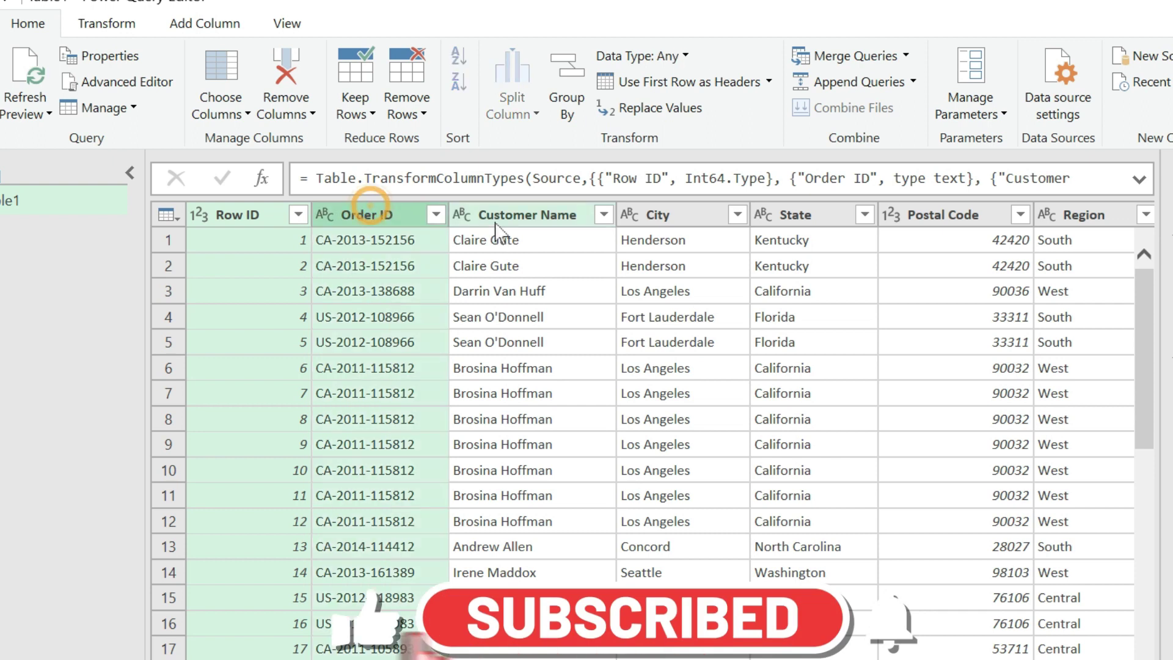
{"action": "left_click", "coordinate": [526, 215], "text": "ctrl"}
{"action": "left_click", "coordinate": [666, 215], "text": "ctrl"}
{"action": "left_click", "coordinate": [794, 216], "text": "ctrl"}
{"action": "left_click", "coordinate": [953, 217], "text": "ctrl"}
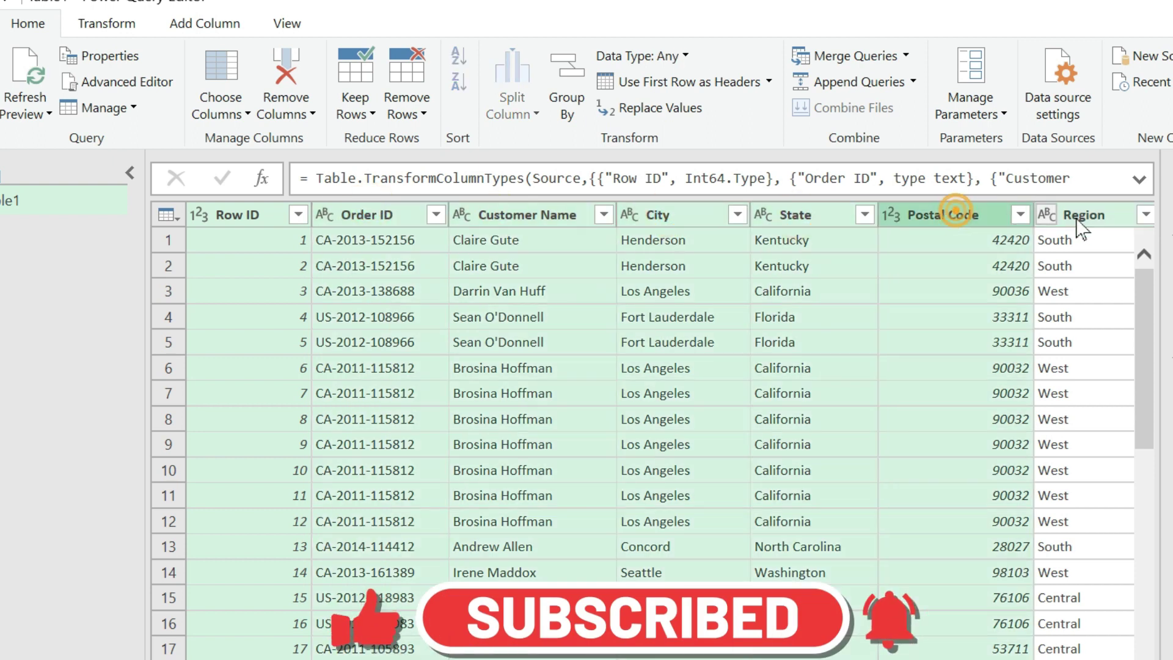
{"action": "left_click", "coordinate": [1078, 220], "text": "ctrl"}
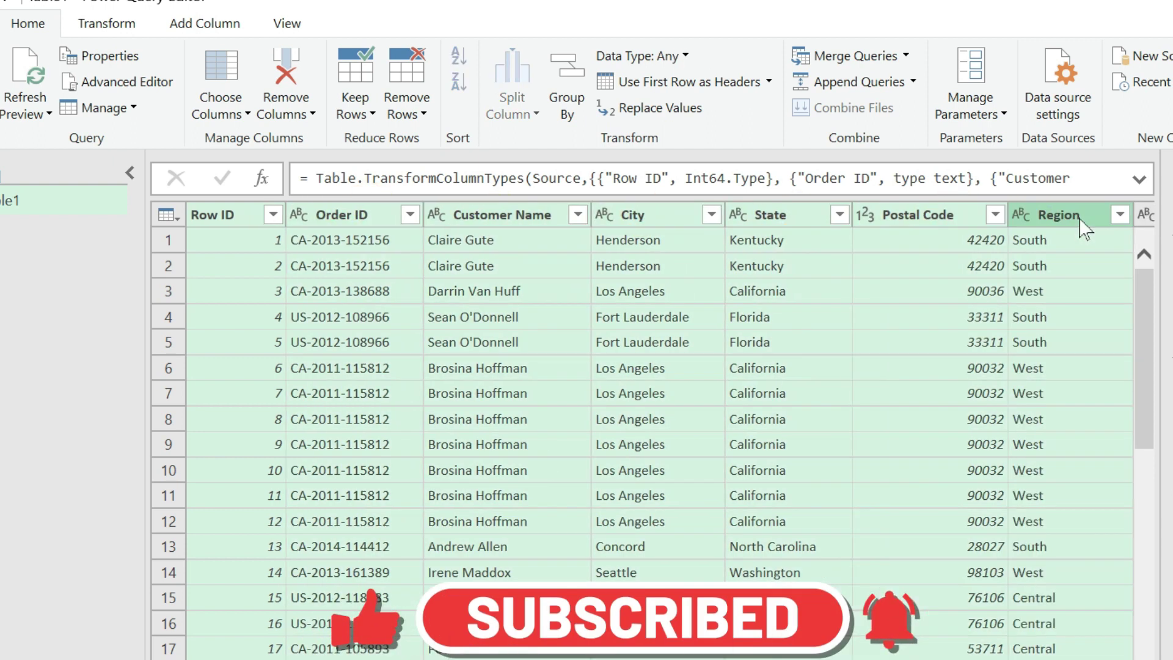
{"action": "right_click", "coordinate": [909, 219]}
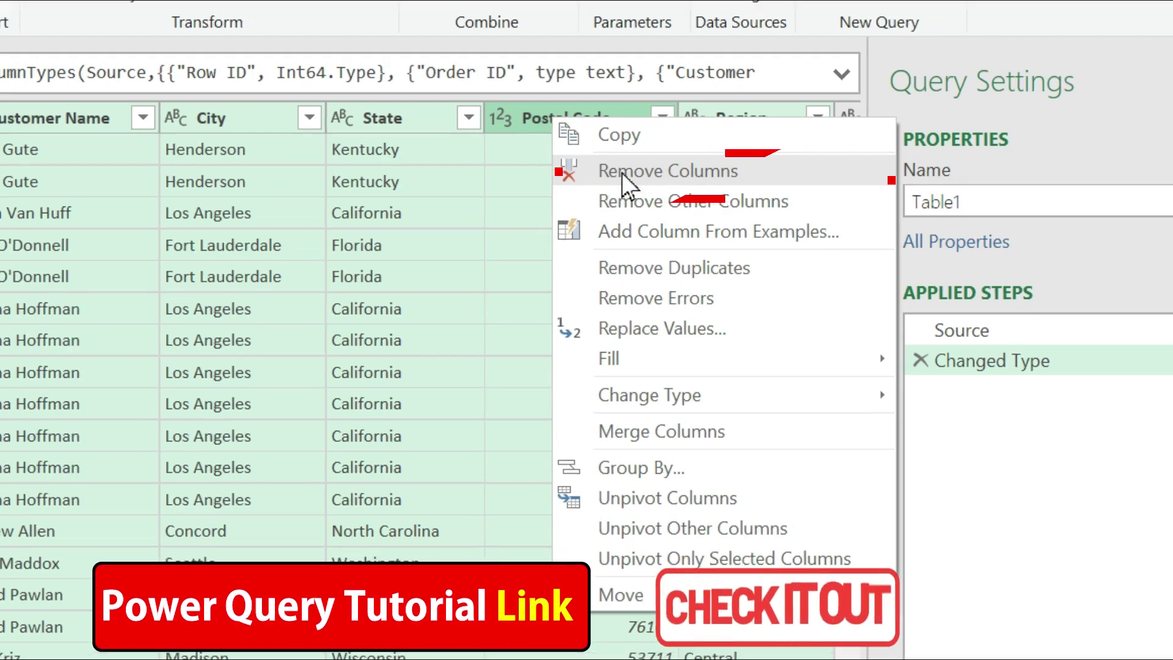
{"action": "left_click", "coordinate": [638, 177]}
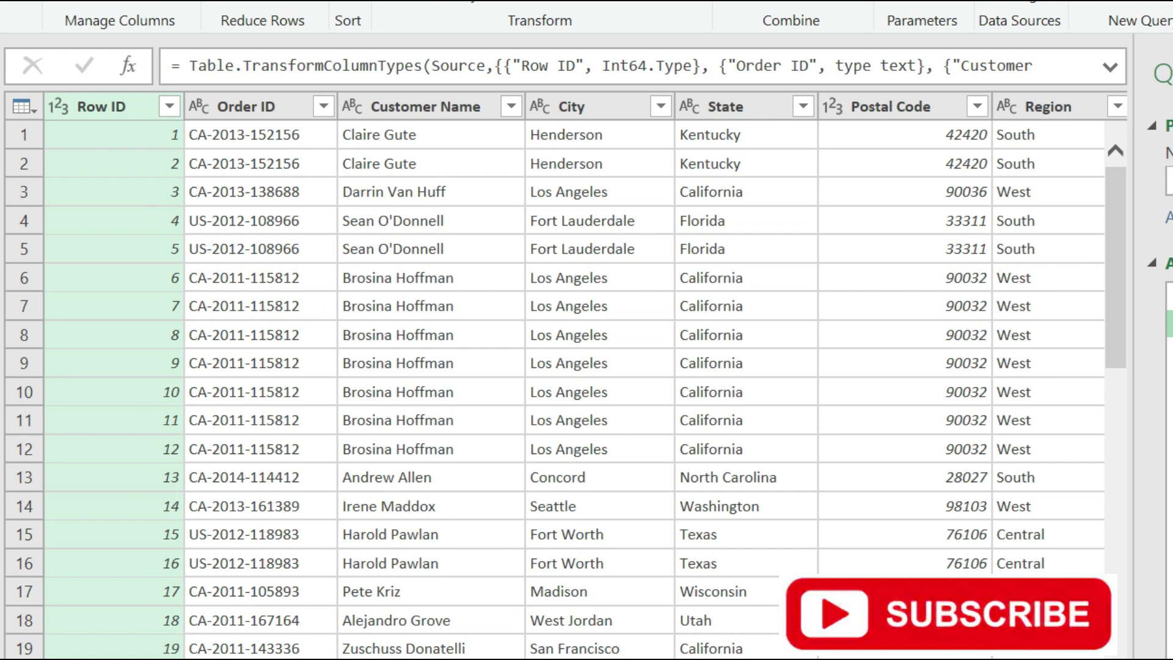
Select the Category, Sales, Quantity, Discount and Profit columns together.
{"action": "scroll", "coordinate": [587, 375], "scroll_direction": "right", "scroll_amount": 3}
{"action": "scroll", "coordinate": [586, 375], "scroll_direction": "right", "scroll_amount": 5}
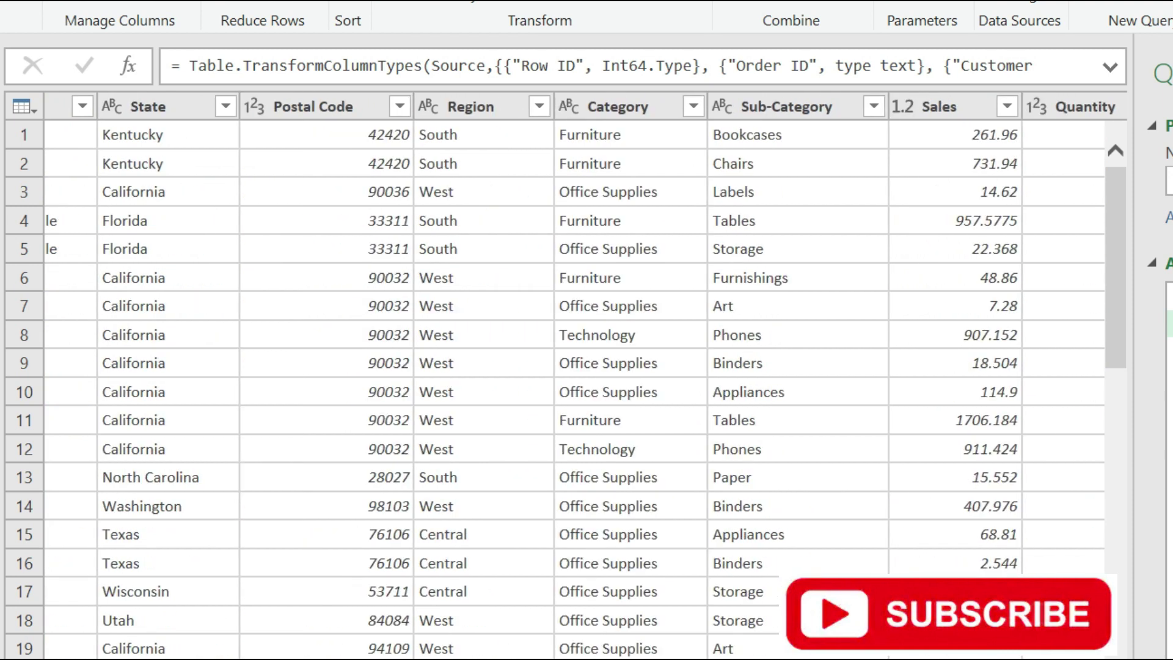
{"action": "left_click", "coordinate": [613, 113]}
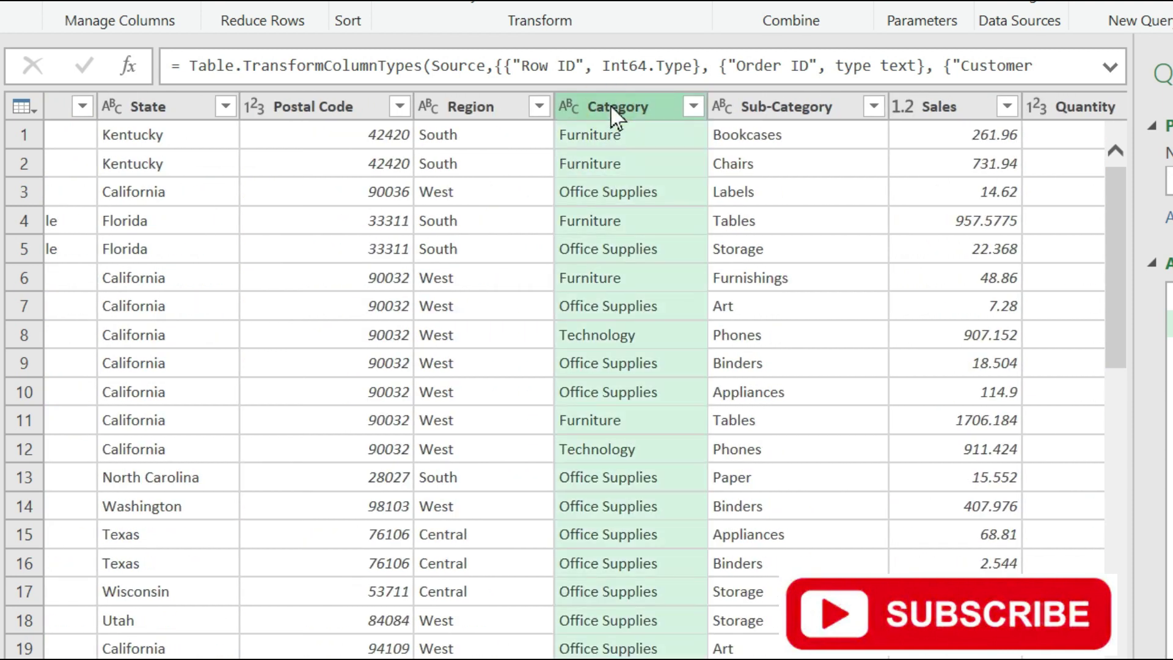
{"action": "left_click", "coordinate": [929, 107], "text": "ctrl"}
{"action": "left_click", "coordinate": [1073, 107], "text": "ctrl"}
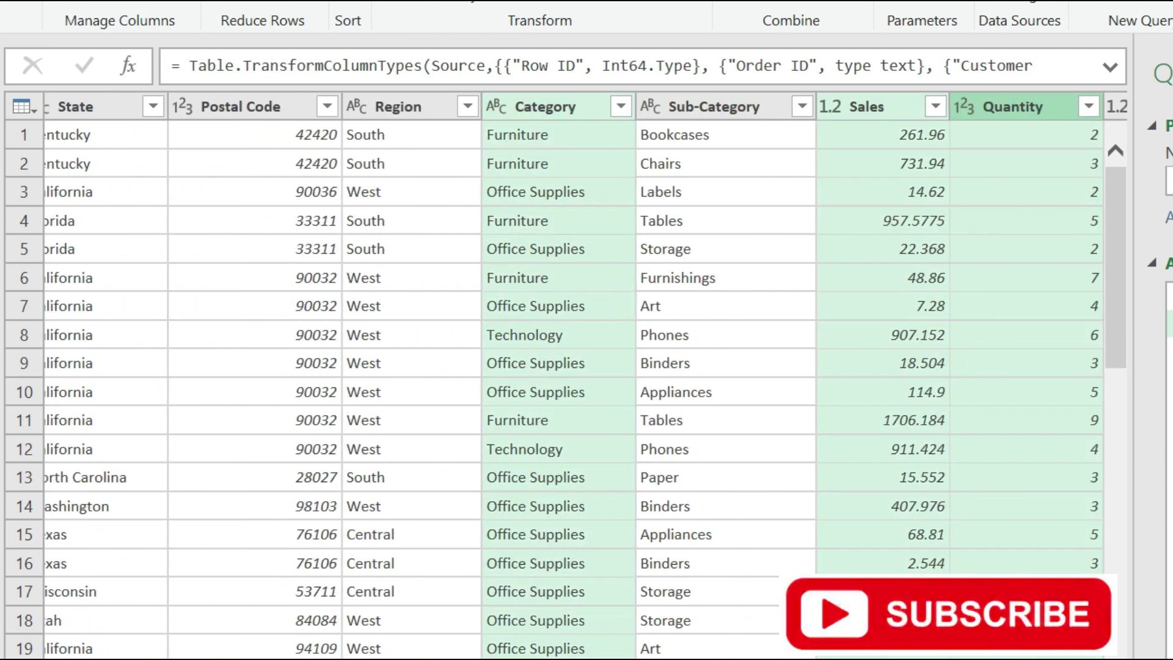
{"action": "scroll", "coordinate": [861, 131], "scroll_direction": "right", "scroll_amount": 5}
{"action": "left_click", "coordinate": [867, 107], "text": "ctrl"}
{"action": "left_click", "coordinate": [1019, 107], "text": "ctrl"}
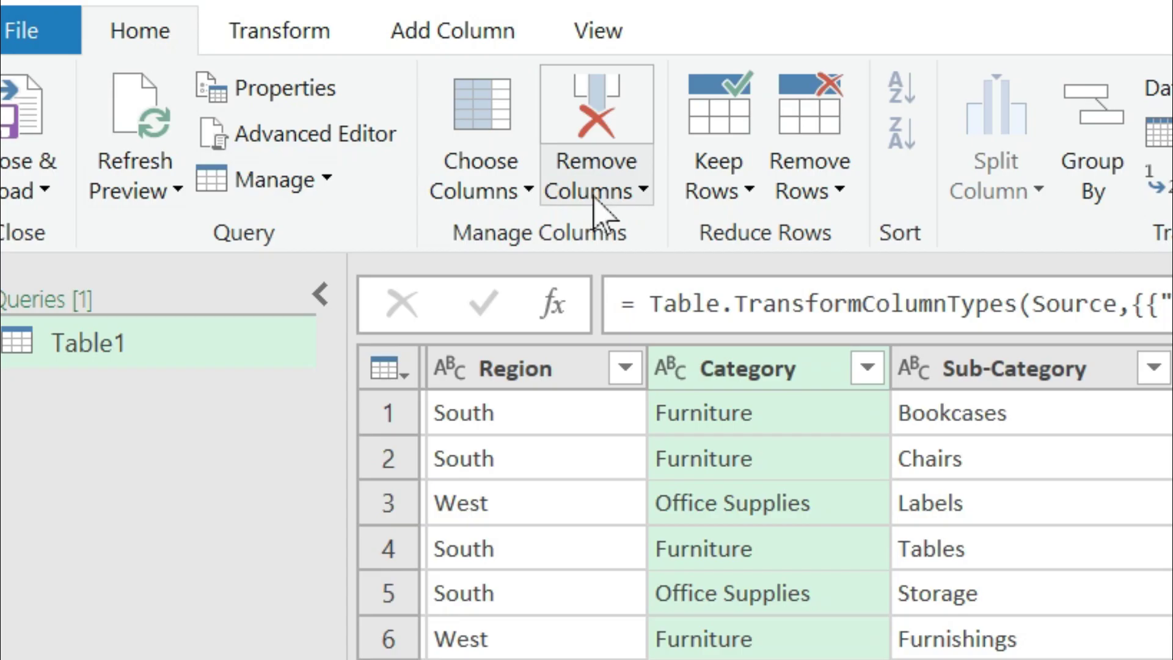
Remove all other columns so only those five selected columns remain.
{"action": "left_click", "coordinate": [597, 195]}
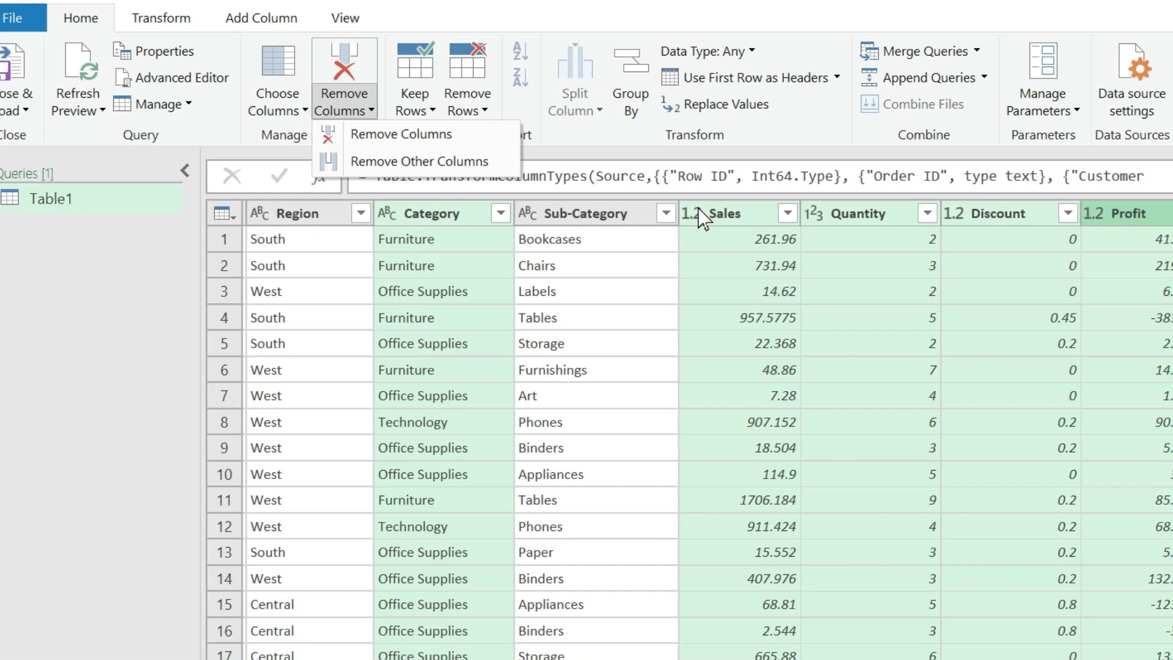
{"action": "right_click", "coordinate": [644, 197]}
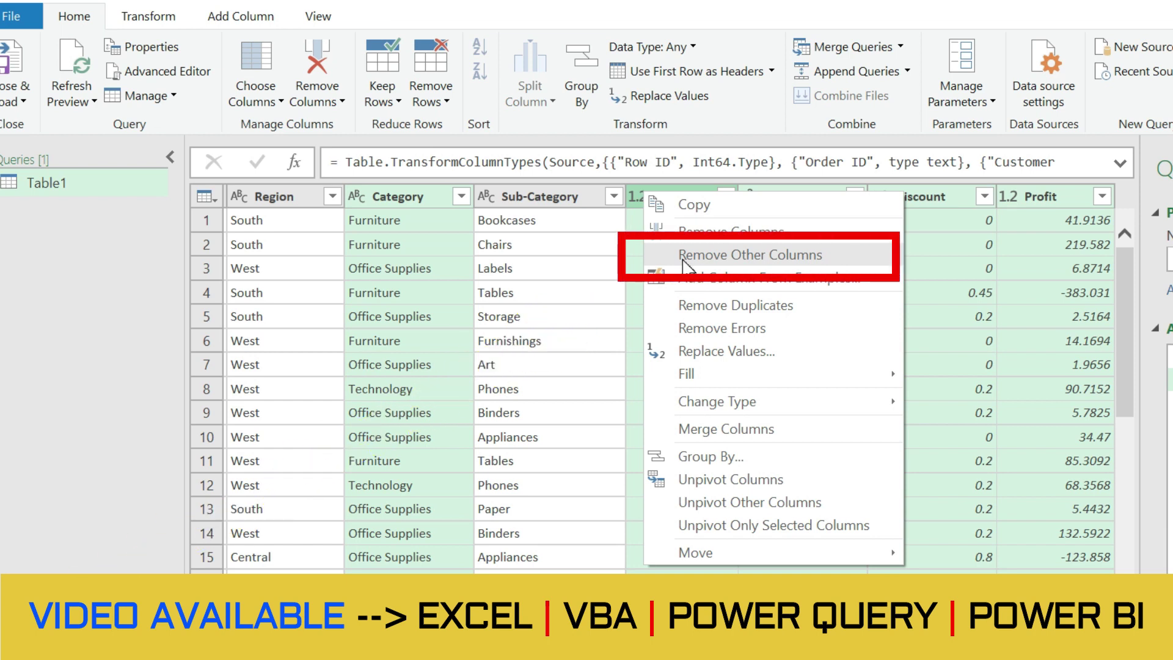
{"action": "left_click", "coordinate": [684, 256]}
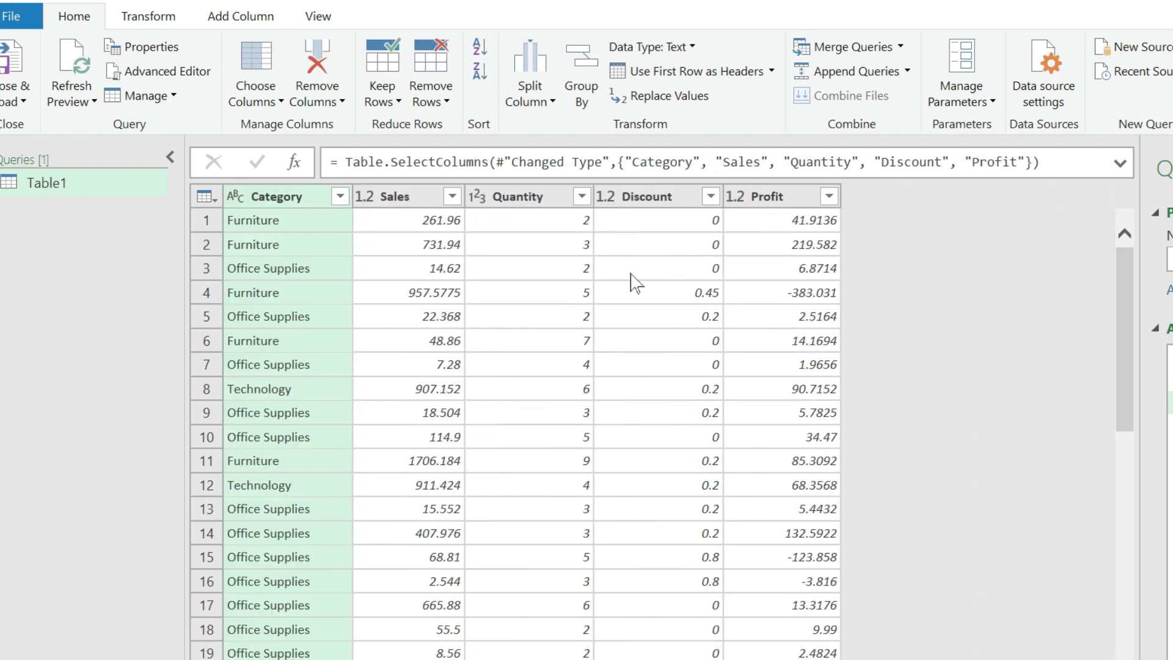